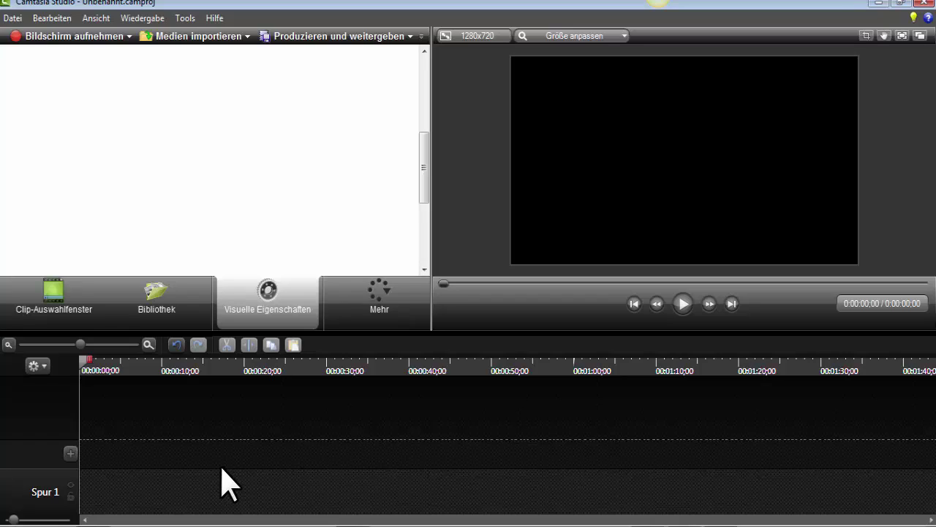
Add a second track to the timeline and open the file chooser for importing media.
left_click(70, 453)
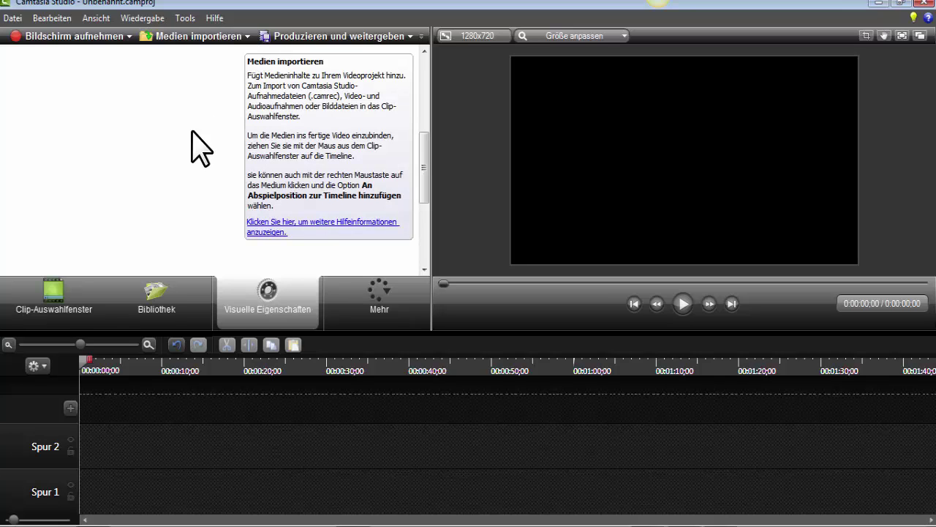
left_click(248, 37)
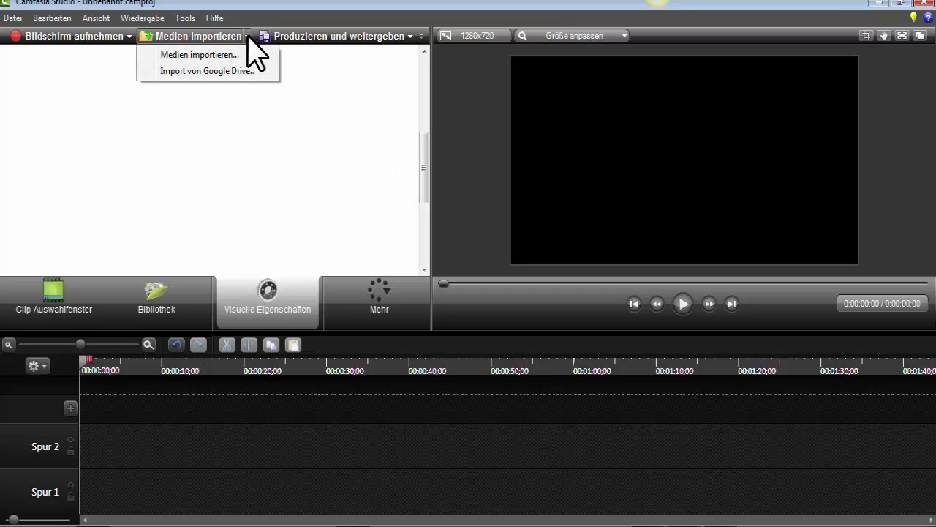
left_click(199, 38)
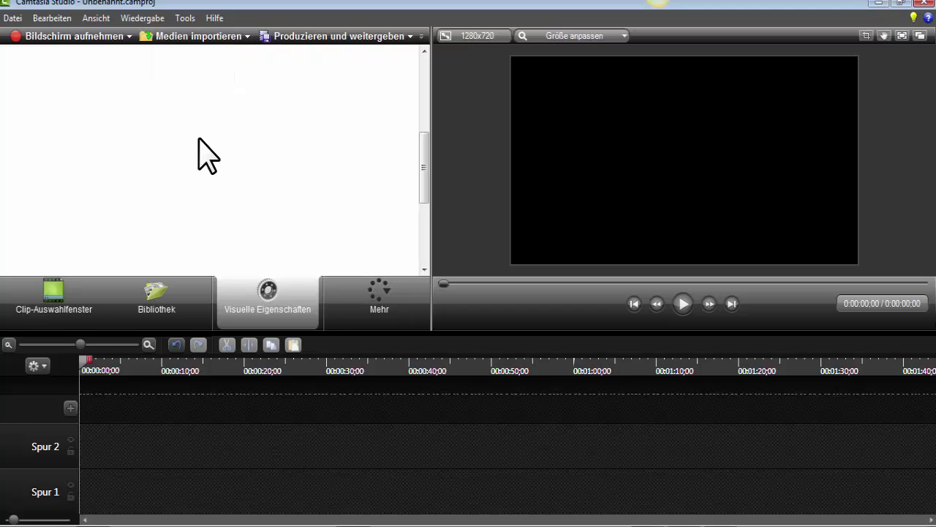
left_click(247, 37)
left_click(210, 55)
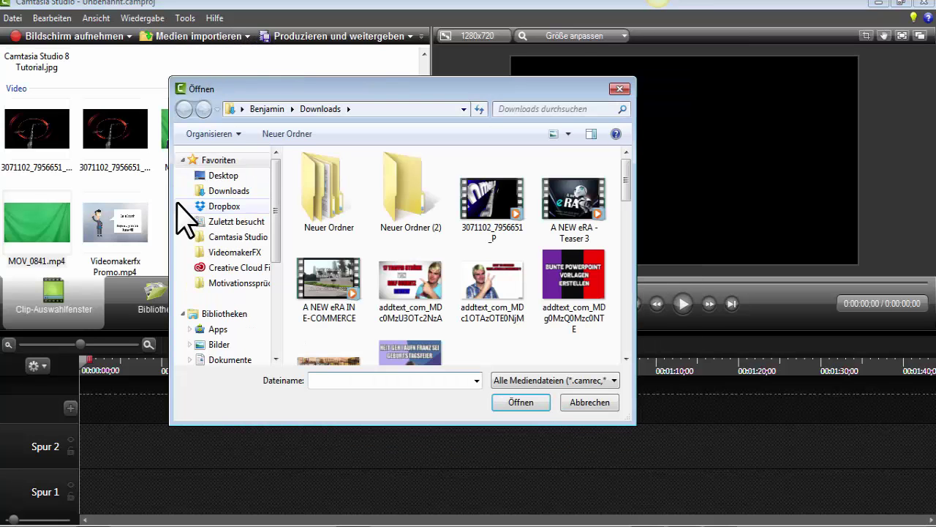
Import the MP4 video Youtube Kanal Trailer Neu 2015 from its folder of the same name inside the Camtasia Studio documents folder.
left_click(230, 238)
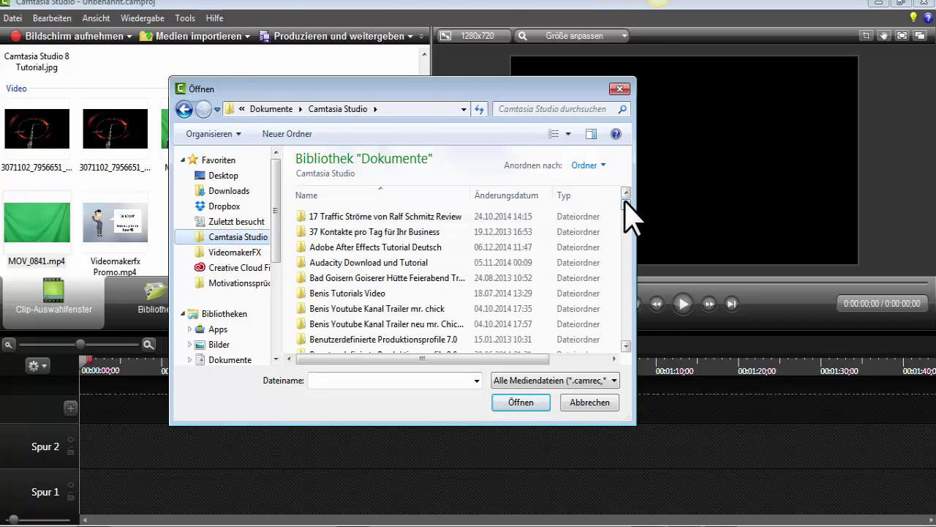
scroll(629, 220, "down", 3)
left_click_drag(627, 208, 616, 288)
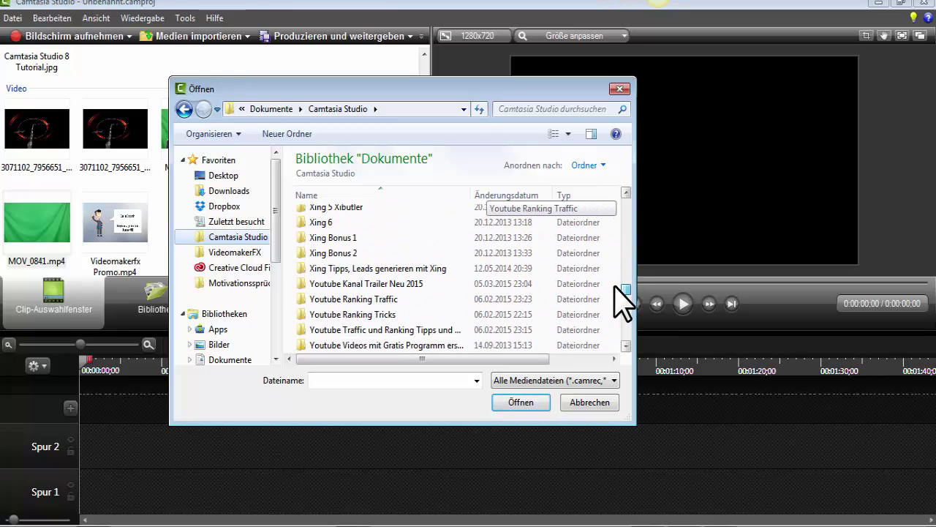
double_click(395, 285)
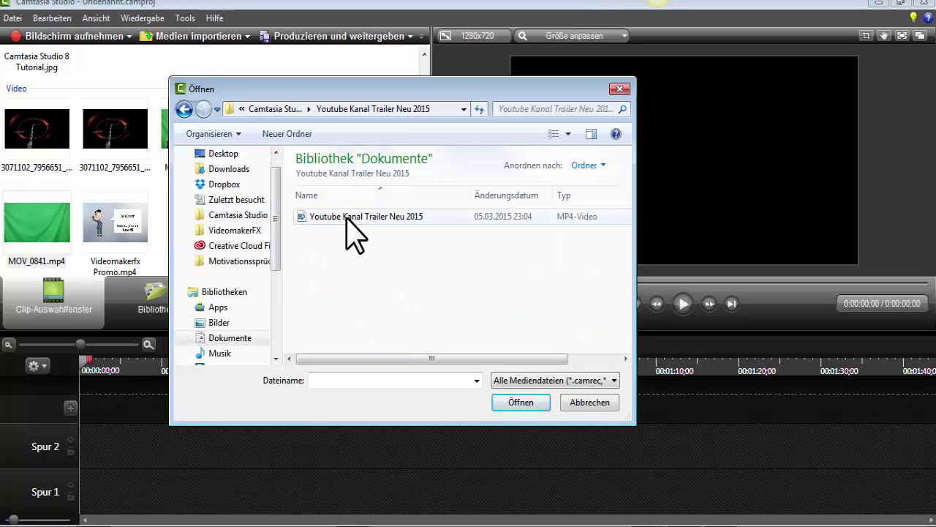
left_click(349, 223)
left_click(520, 402)
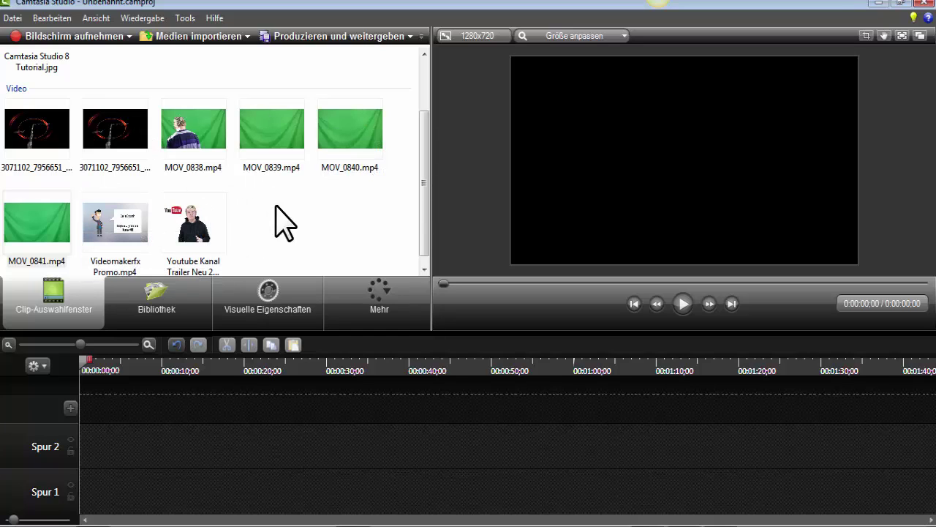
Place the Youtube Kanal Trailer Neu 2015.mp4 clip on Spur 1, starting at about 4 seconds.
left_click(195, 221)
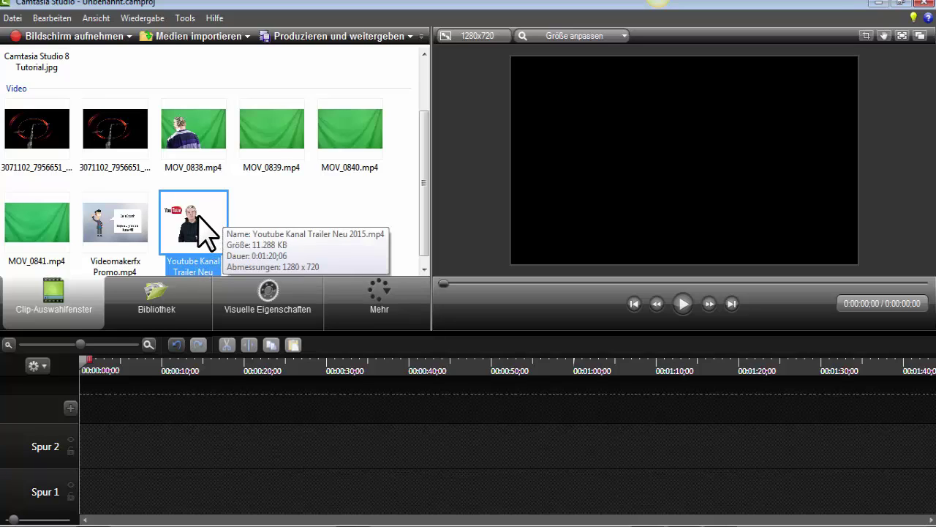
left_click_drag(205, 234, 142, 499)
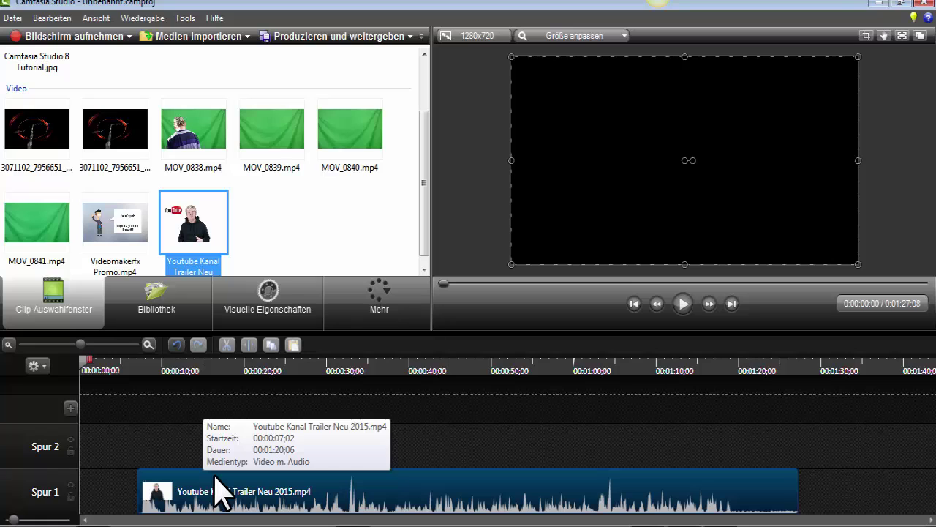
left_click_drag(215, 476, 188, 477)
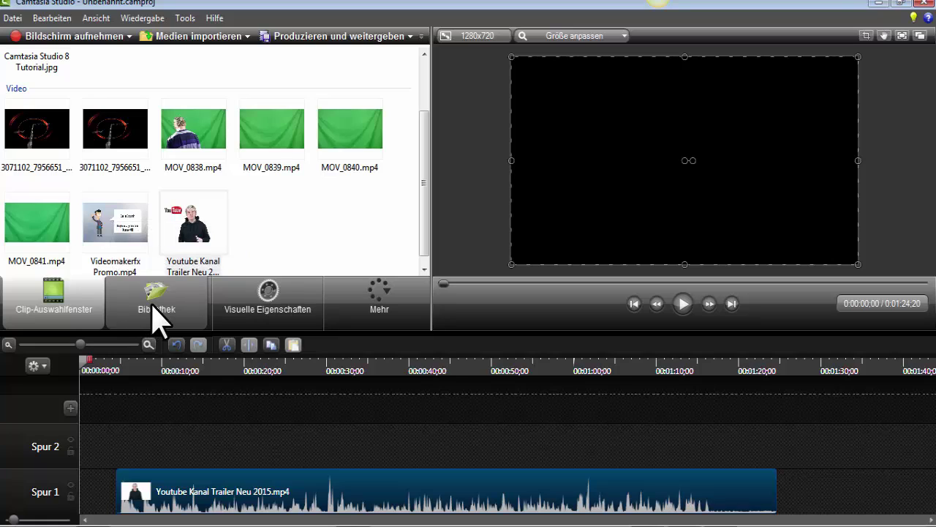
Look through the library's folders and media, including the contents of the Benis Effekte folder.
mouse_move(155, 311)
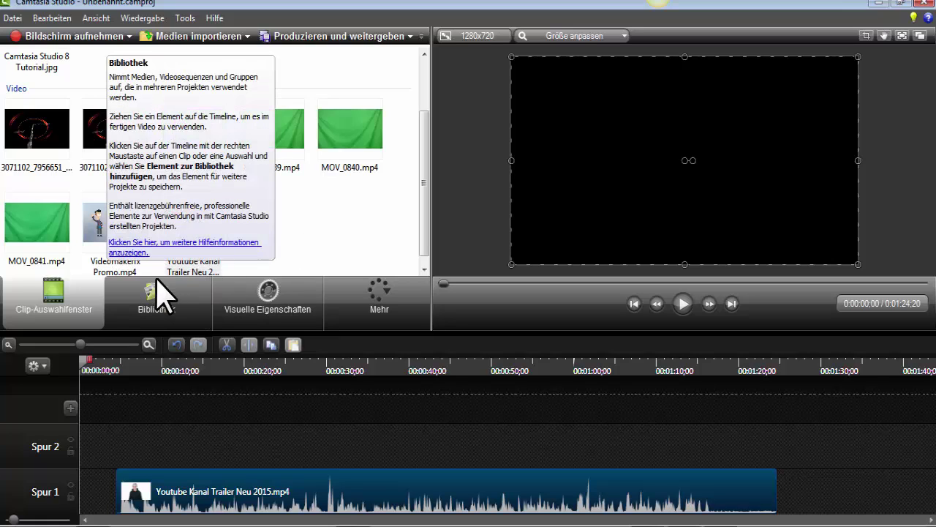
left_click(159, 306)
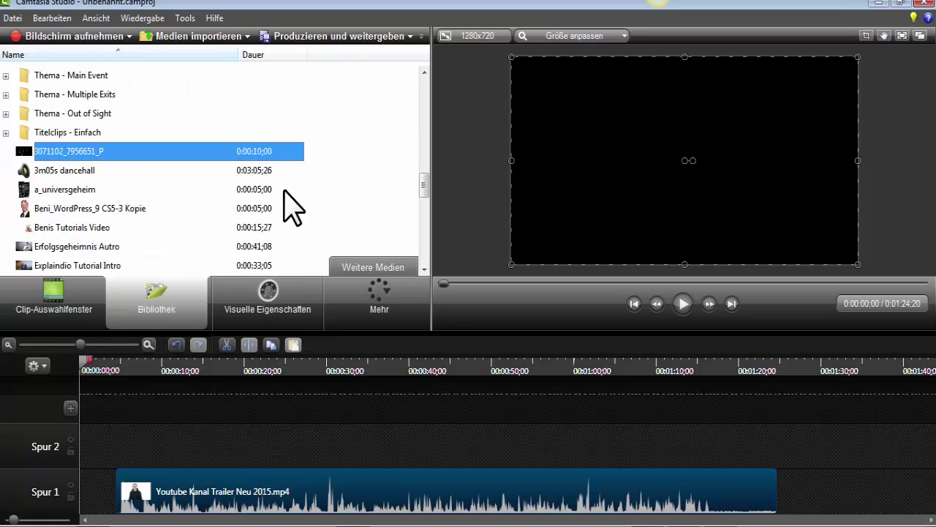
left_click_drag(425, 183, 420, 84)
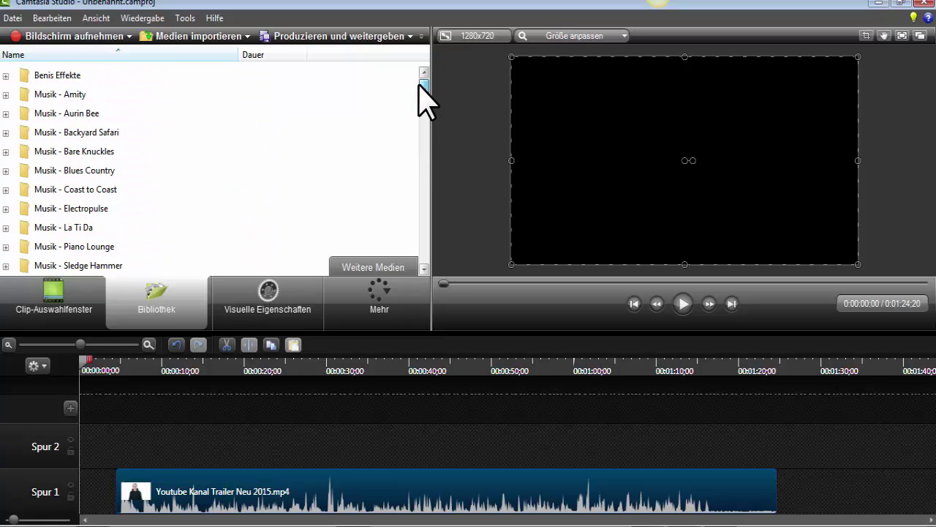
left_click(5, 75)
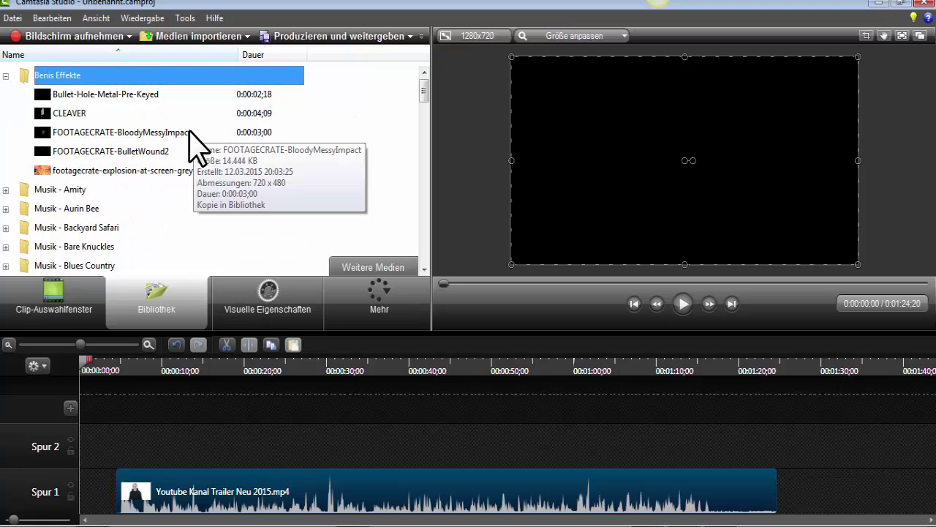
left_click(6, 75)
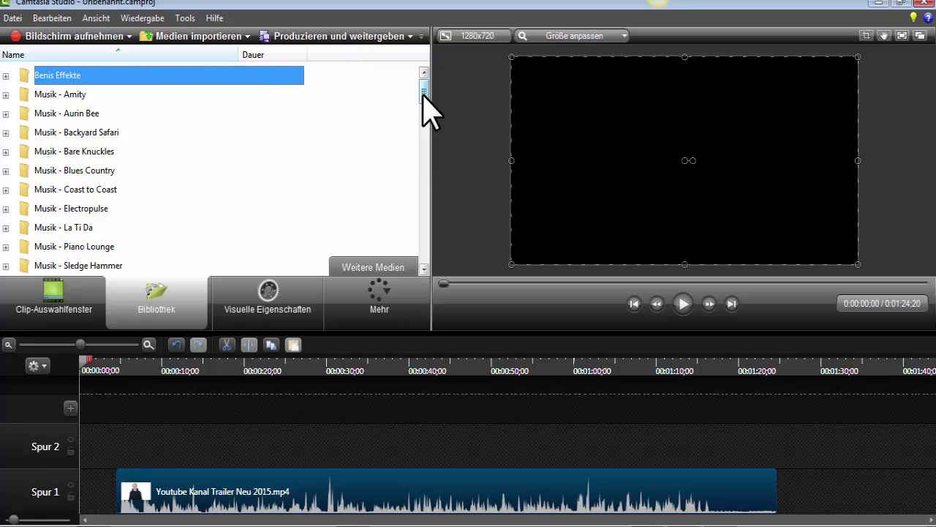
left_click_drag(422, 95, 398, 246)
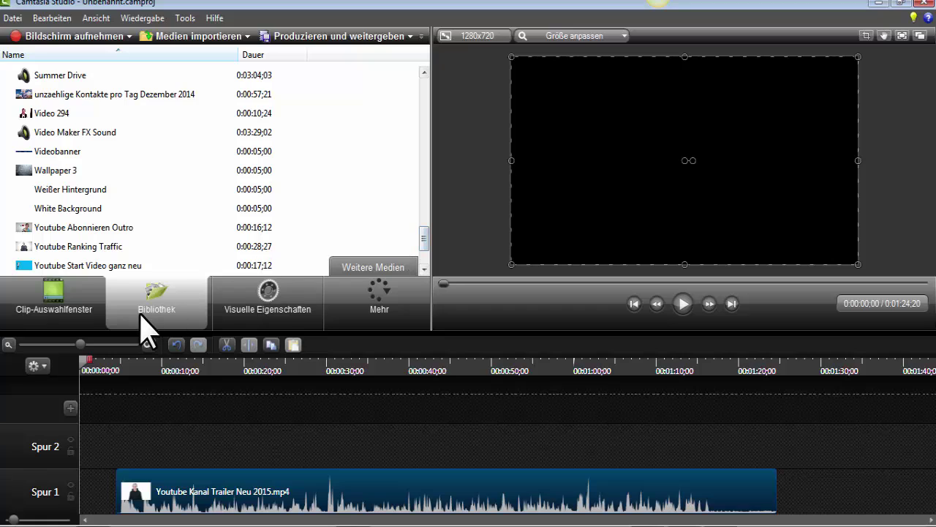
Examine the clip's visual properties and the list of additional editing features, such as callouts, audio and transitions.
left_click(268, 297)
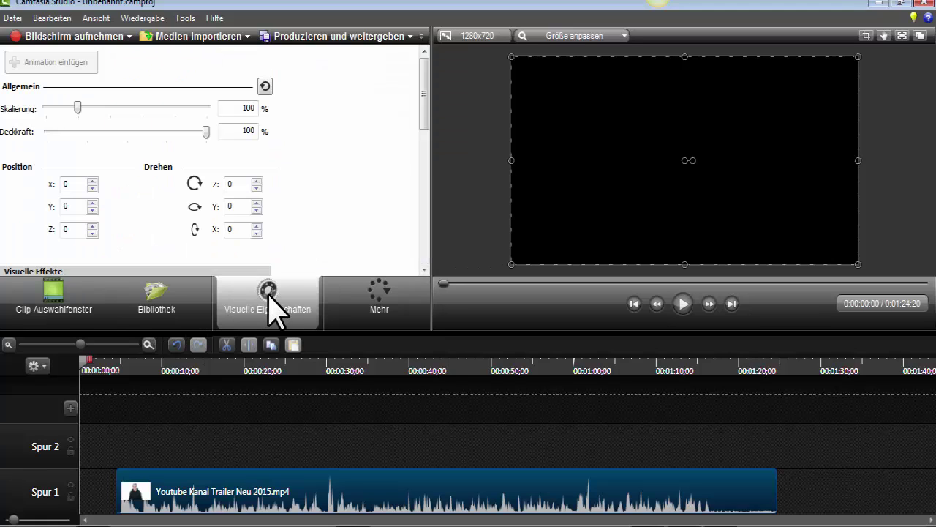
mouse_move(424, 71)
left_mouse_down()
mouse_move(424, 168)
mouse_move(418, 79)
left_mouse_up()
left_click(376, 311)
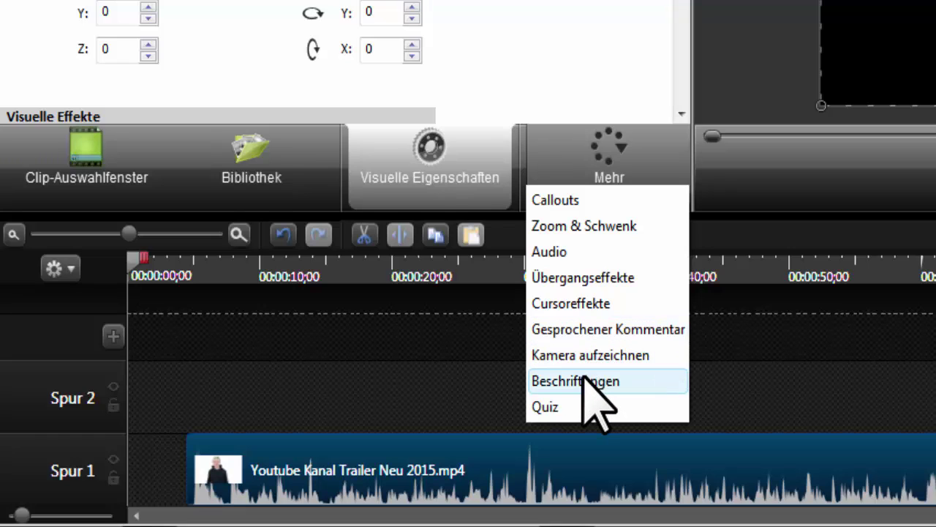
left_click(614, 153)
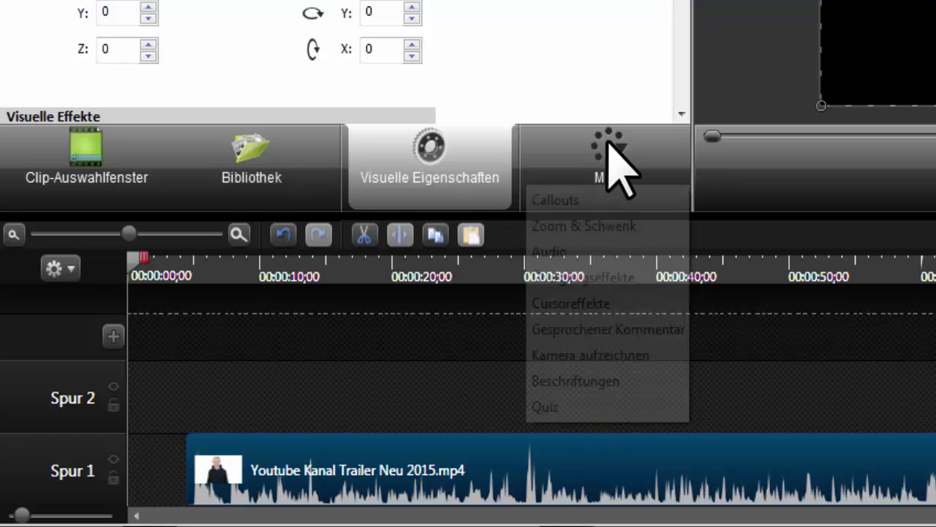
left_click(602, 23)
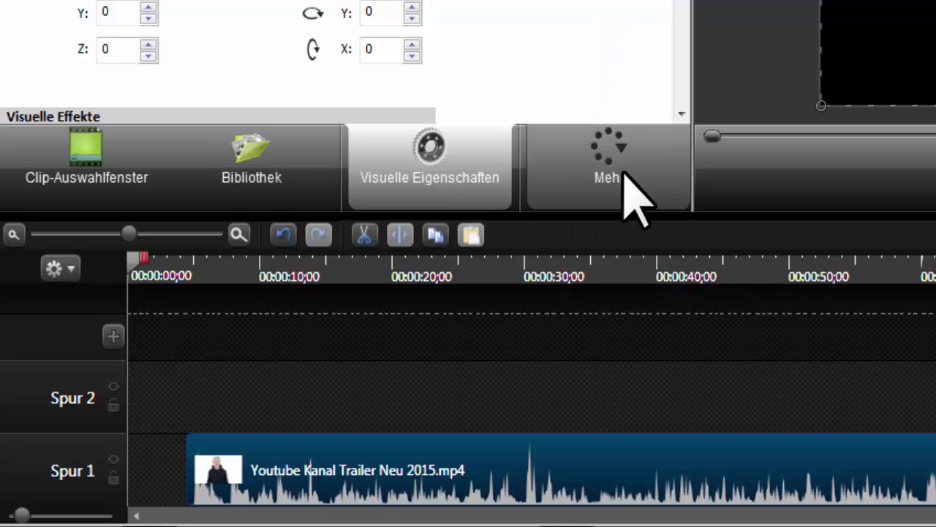
Return to the imported clips and move the trailer clip on Spur 1 to the very start of the timeline.
left_click(73, 157)
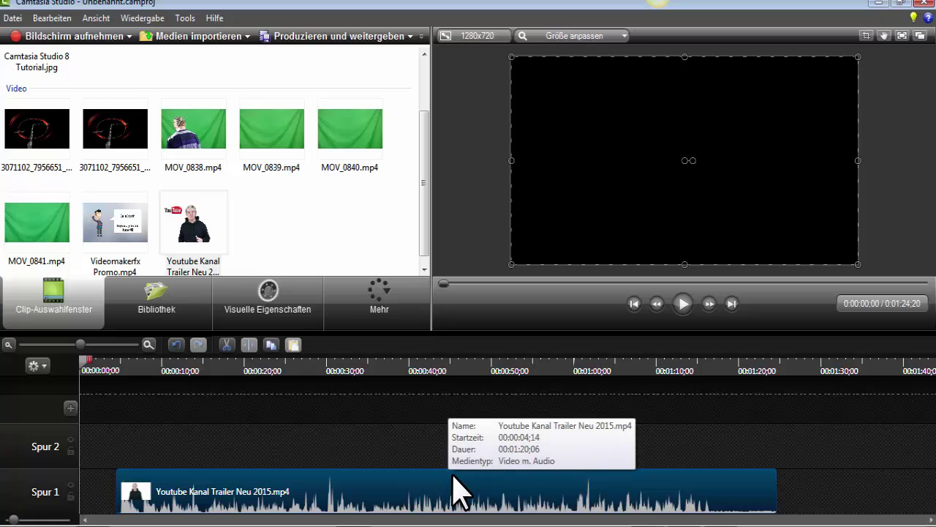
left_click_drag(454, 484, 412, 480)
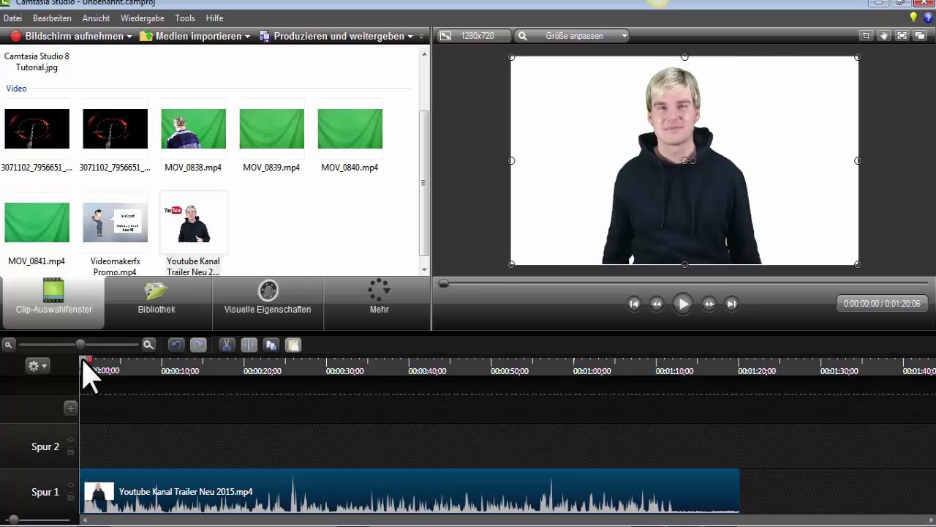
Scrub the timeline to about 21 seconds and back to about 10 seconds, and play the trailer briefly from there.
left_click_drag(86, 365, 257, 391)
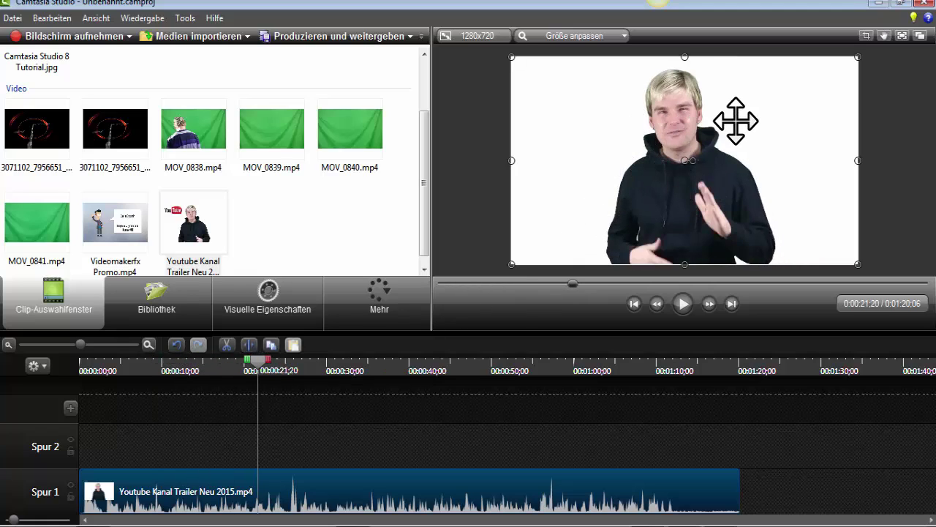
left_click_drag(259, 373, 174, 403)
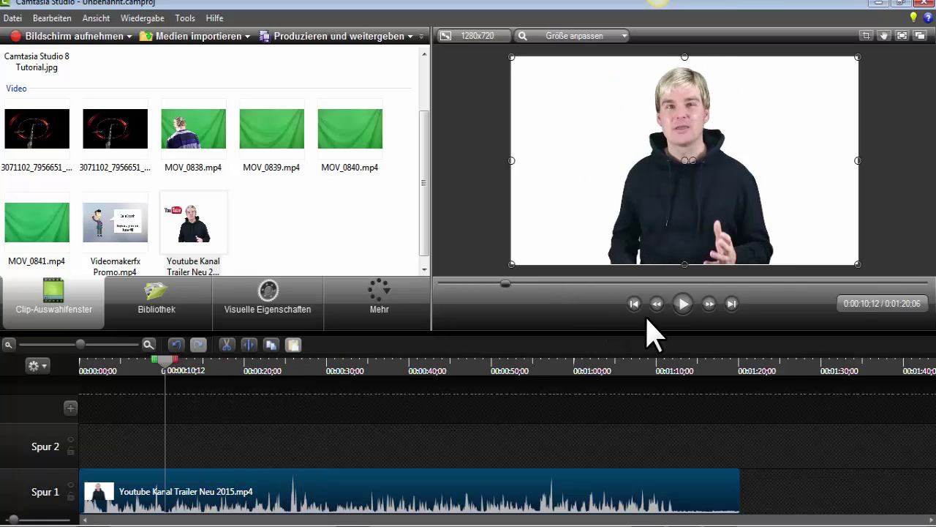
left_click(682, 303)
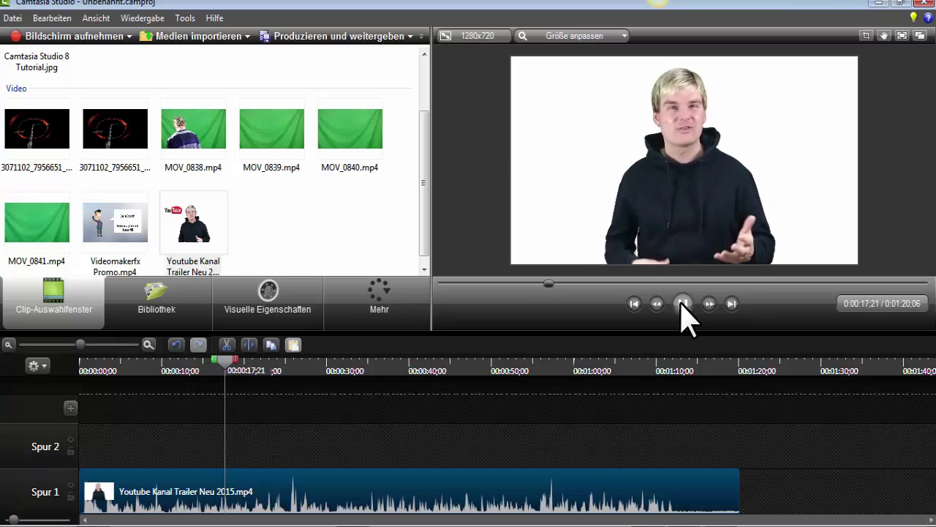
left_click(682, 303)
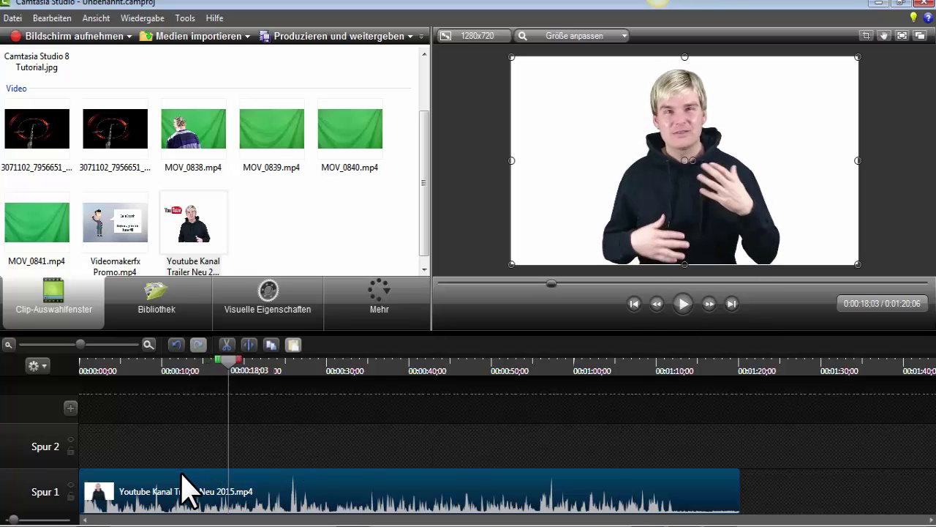